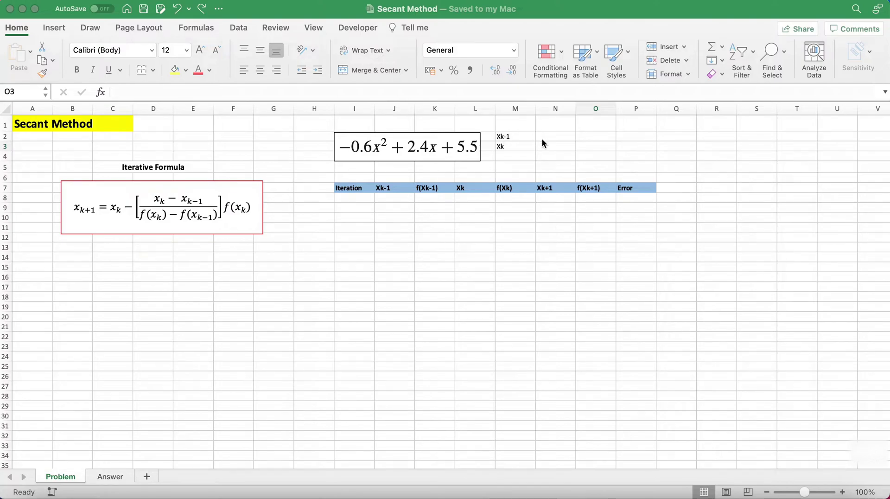
Enter the starting guesses beside their labels: 5 for Xk-1 in N2 and 10 for Xk in N3.
click(555, 135)
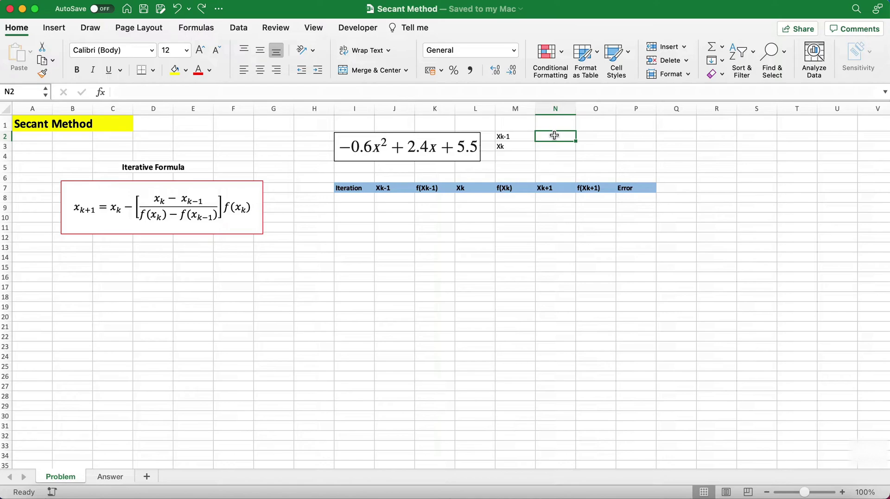
text(5)
key(Return)
text(10)
key(Return)
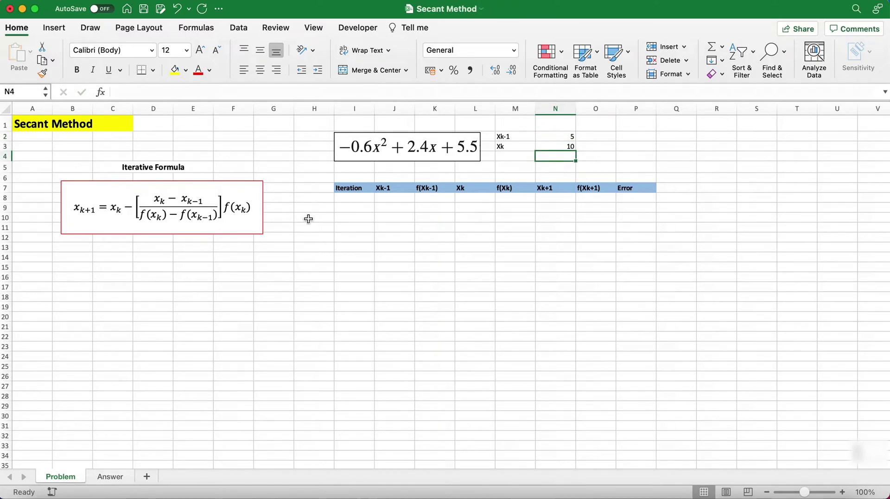
Start the first table row with iteration number 1 in I8 and link its Xk-1 value in J8 to N2.
click(352, 198)
text(1)
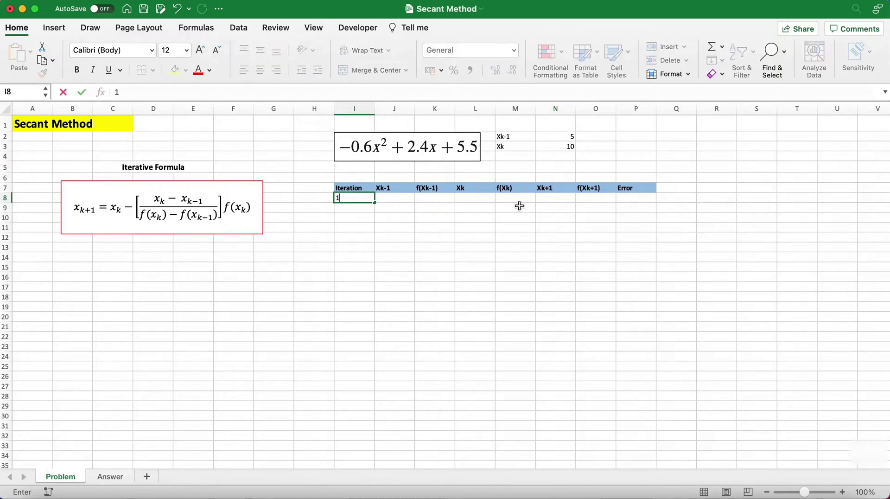
key(Return)
click(397, 197)
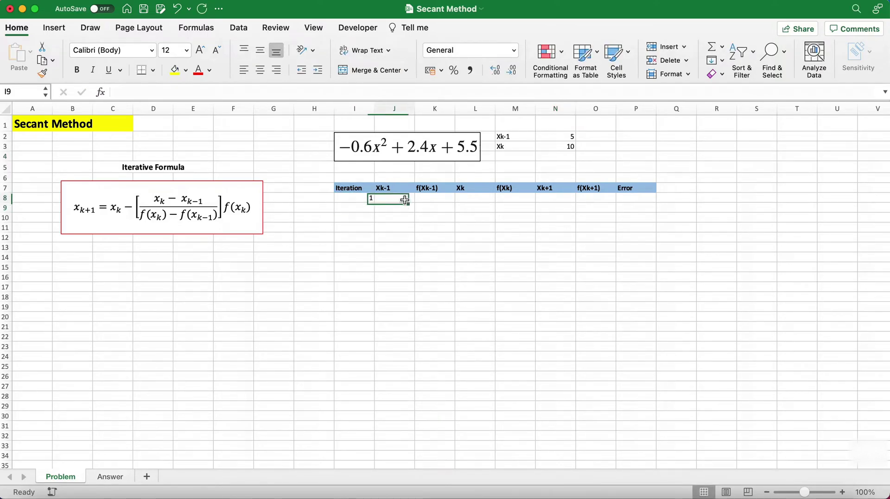
text(=)
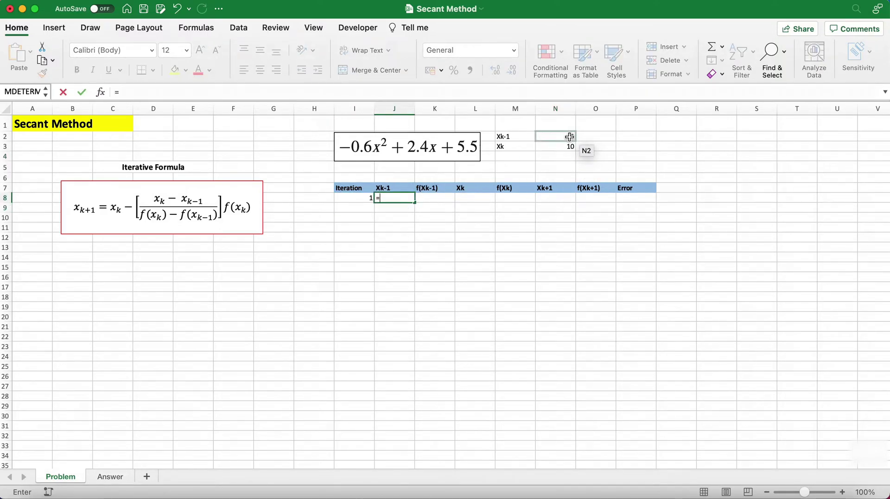
click(566, 136)
key(Return)
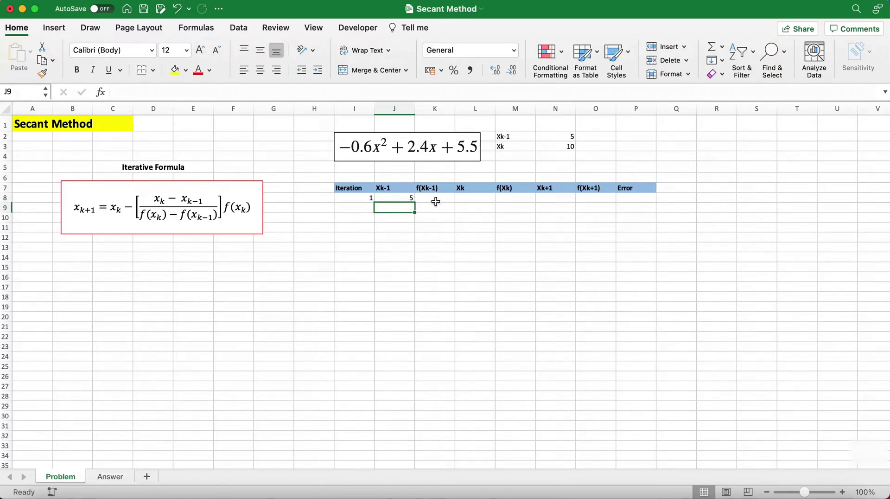
Compute f(Xk-1) in K8 with the formula =-0,6*(J8^2)+2,4*J8+5,5.
click(421, 198)
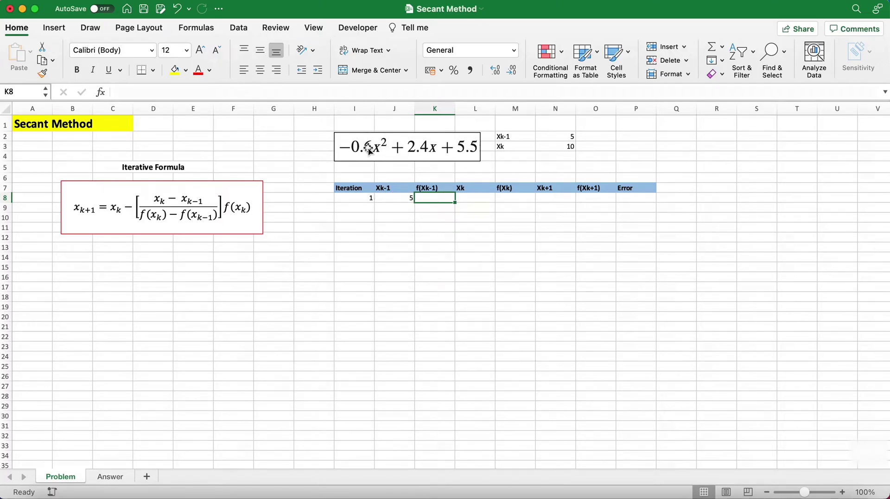
text(=-0,6)
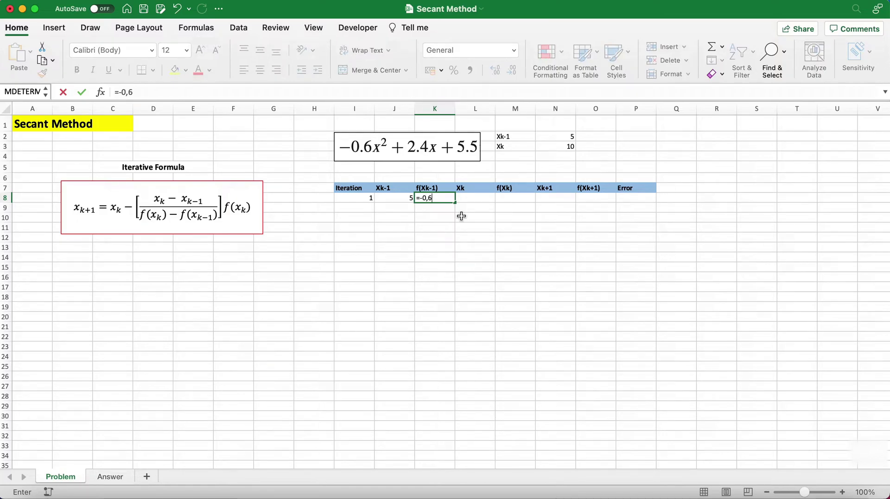
text(*()
click(397, 196)
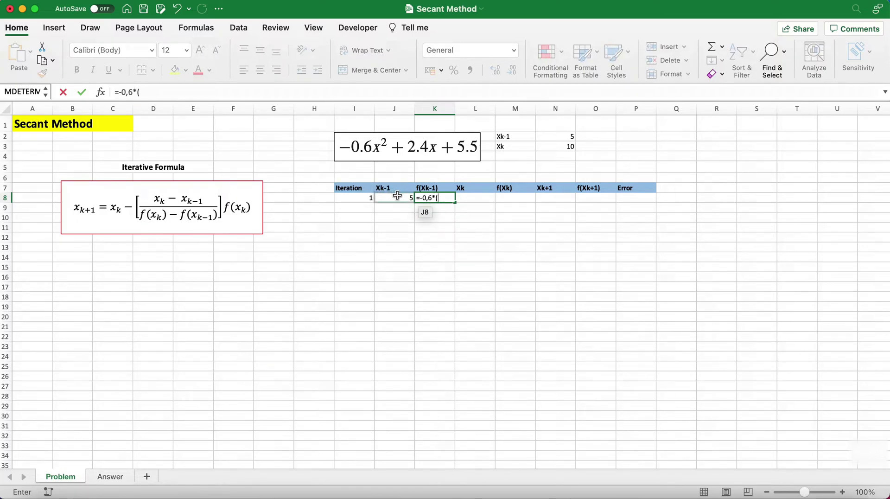
text(^2)
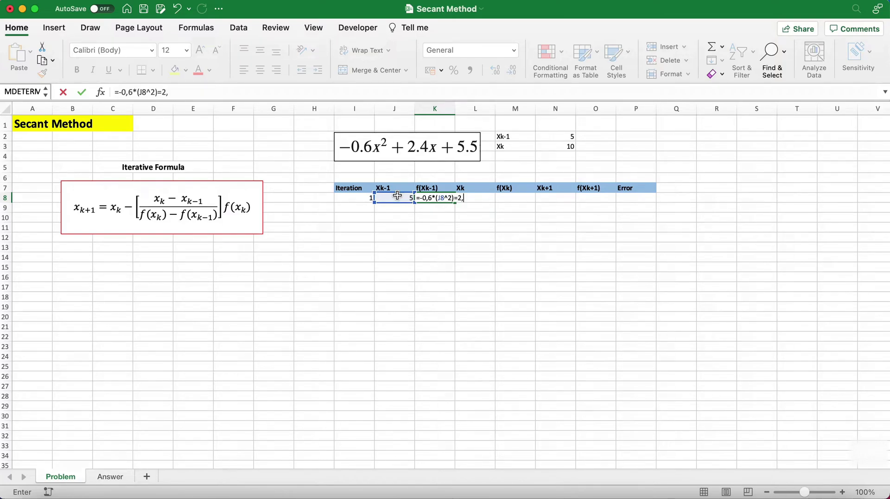
text()+2,4*)
click(397, 196)
text(+5,)
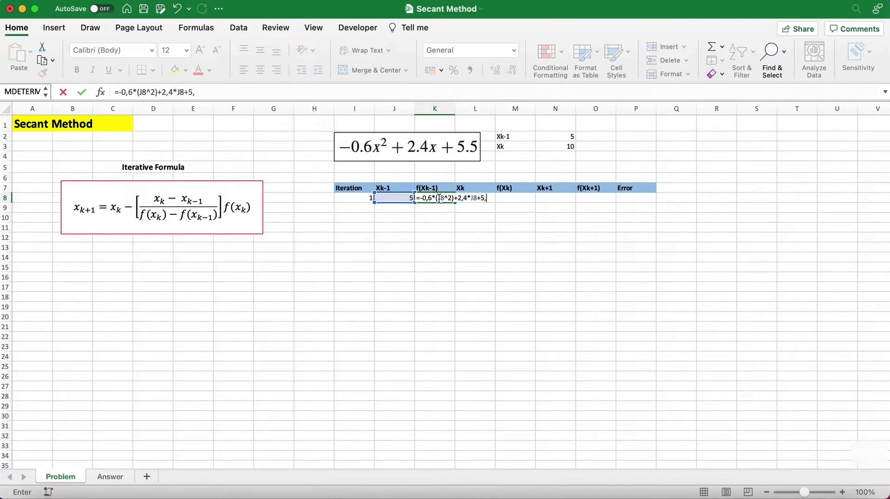
text(5)
key(Return)
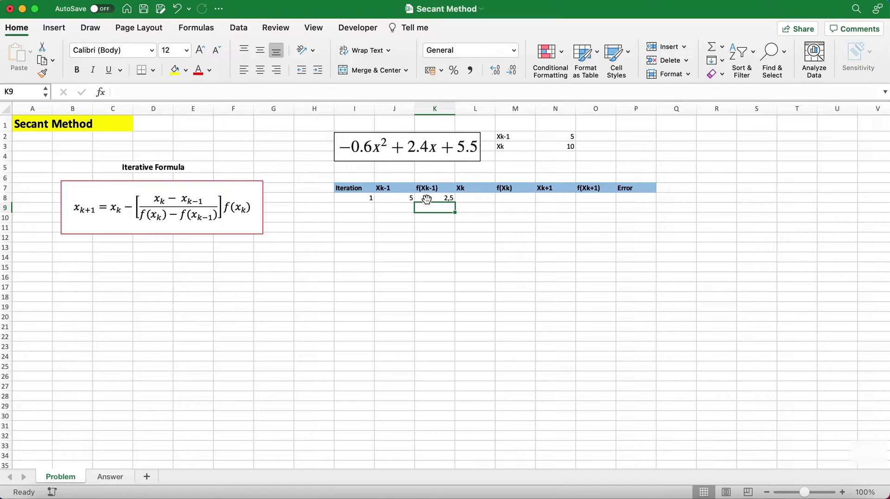
Link the first iteration's Xk value in L8 to the starting guess in N3.
click(468, 196)
text(=)
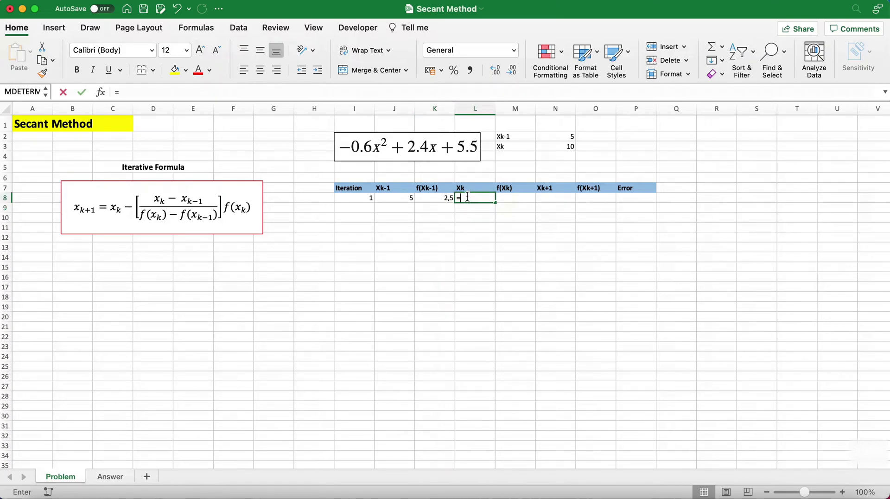
click(561, 144)
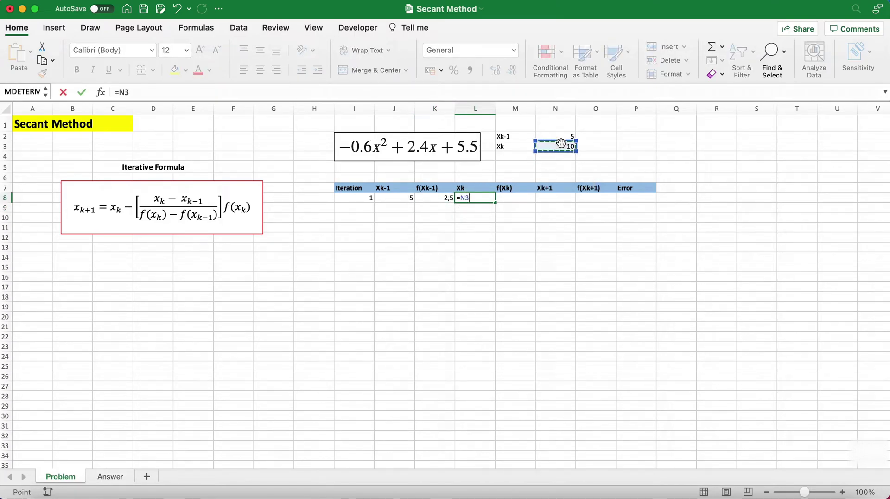
key(Return)
Copy the f(Xk-1) formula from K8 into the f(Xk) cell M8.
click(418, 199)
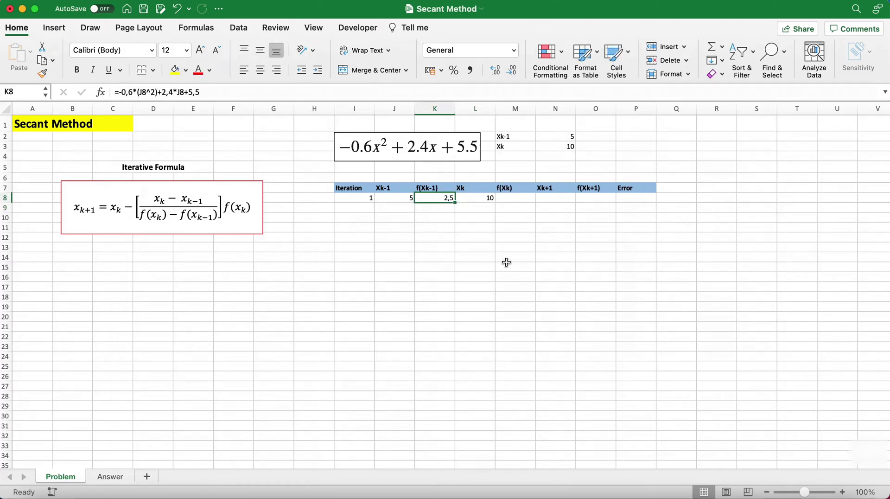
key(super+c)
click(515, 199)
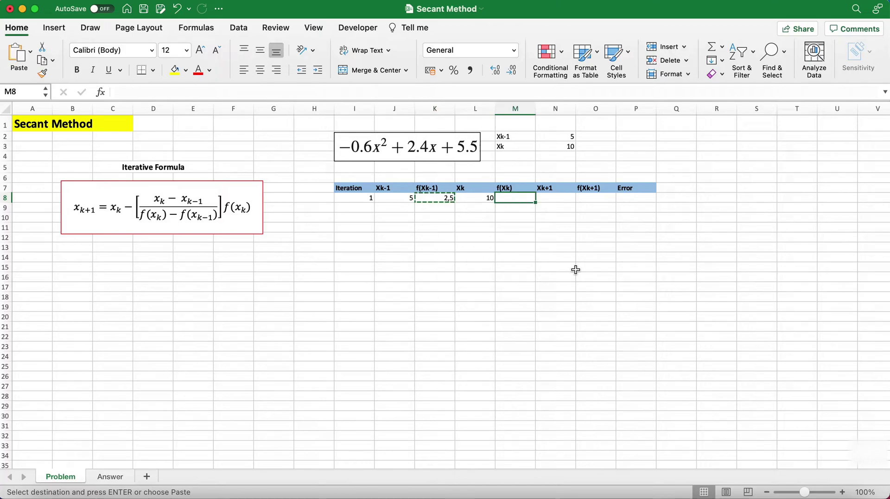
key(super+v)
key(Escape)
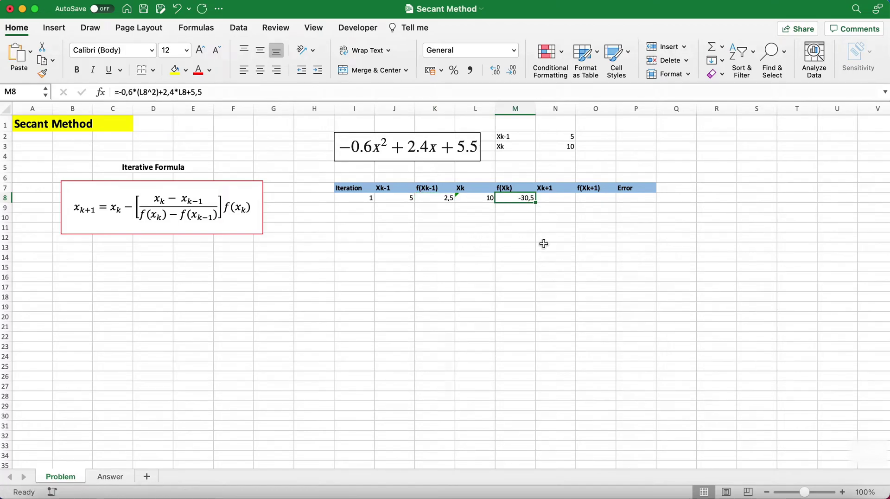
Compute Xk+1 in N8 with the secant formula =L8-((L8-J8)/(M8-K8))*M8.
click(554, 199)
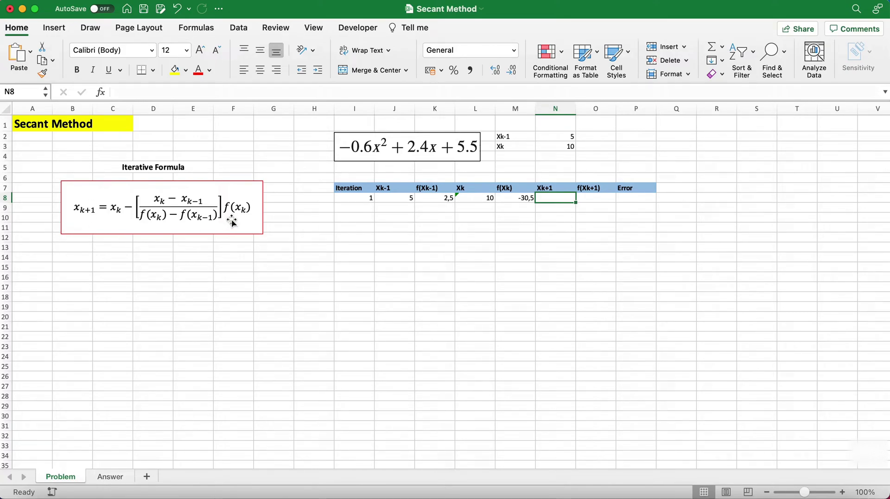
text(=)
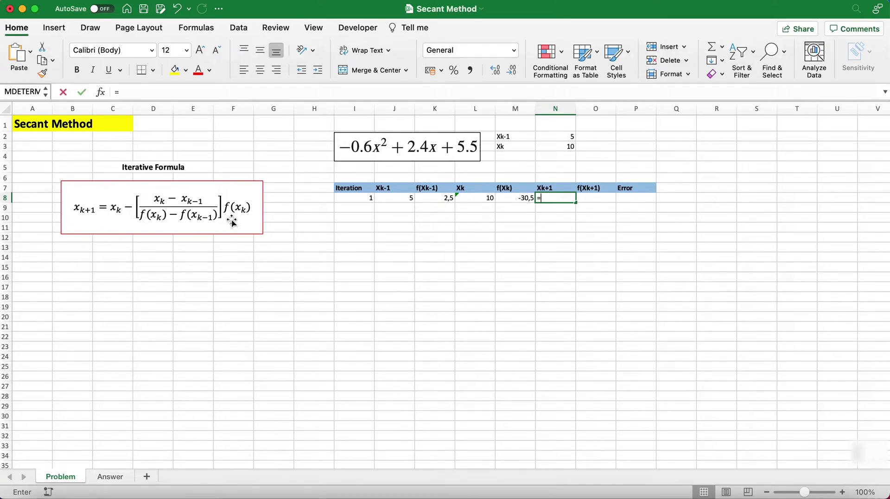
click(482, 199)
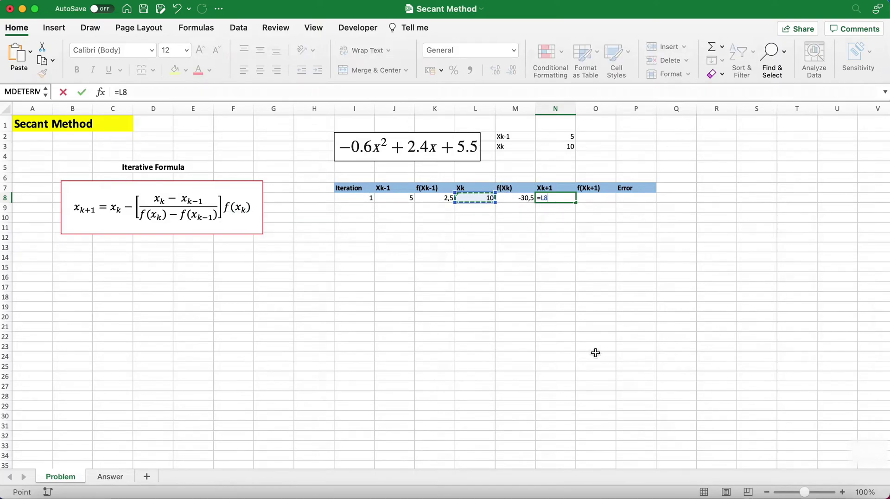
text(-(()
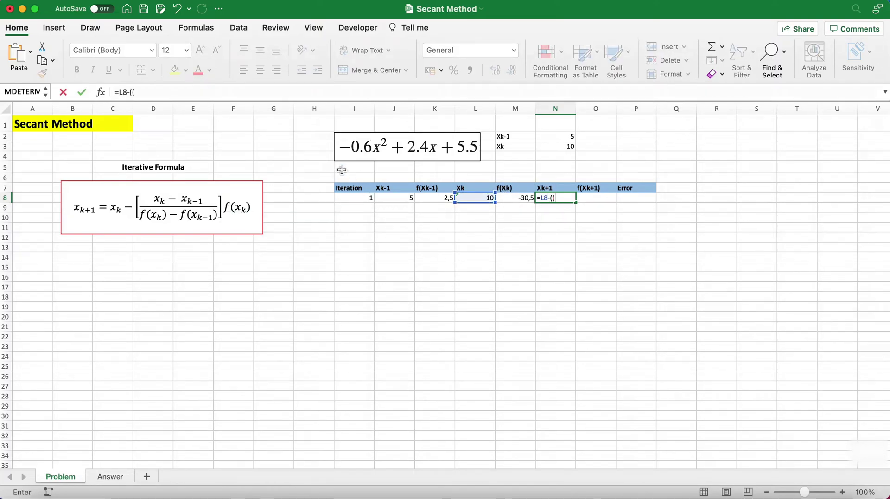
click(472, 197)
text(-)
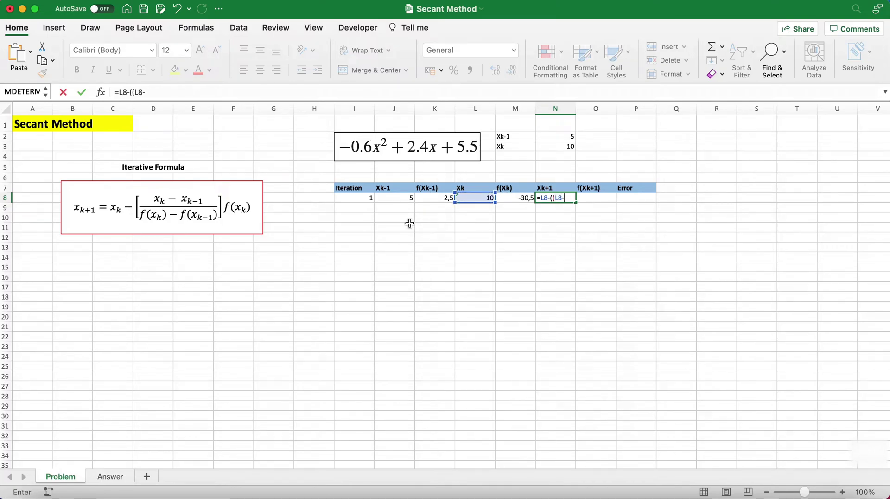
click(395, 199)
text()/)
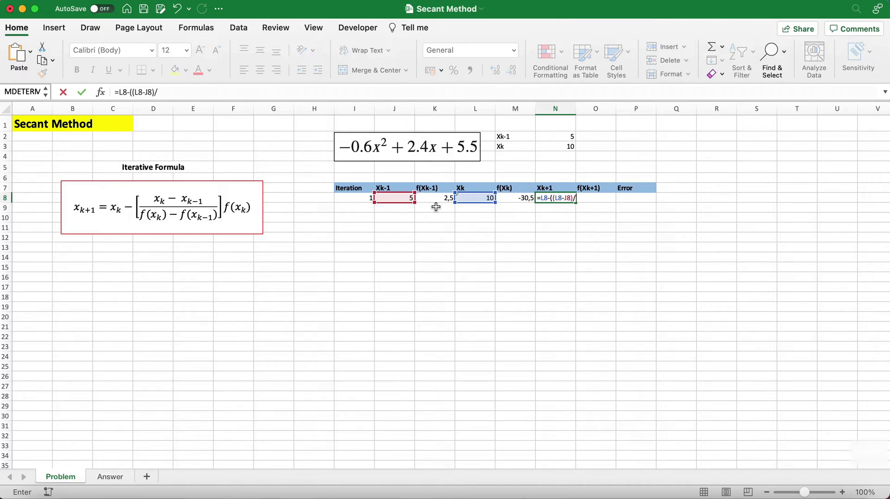
click(509, 200)
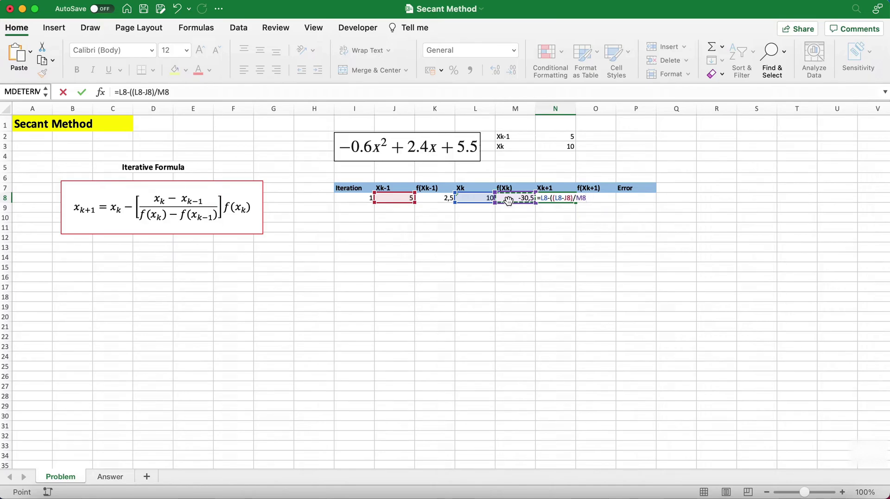
text(-)
click(442, 201)
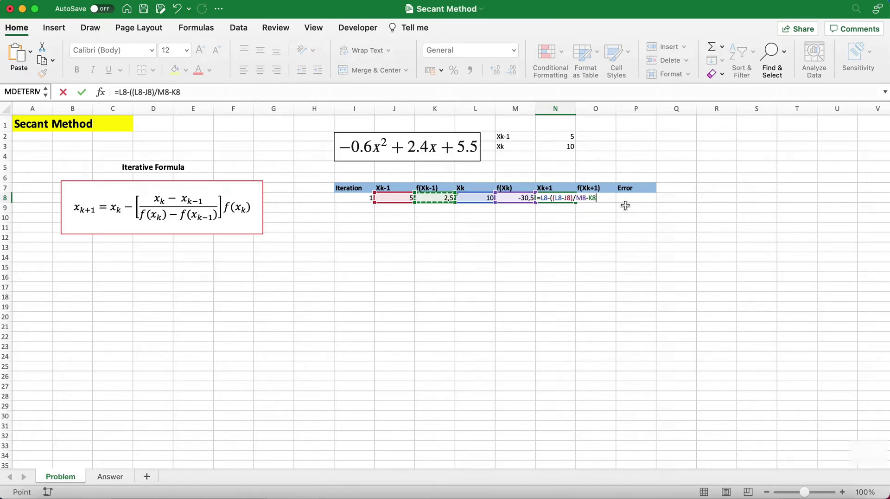
click(576, 198)
text(()
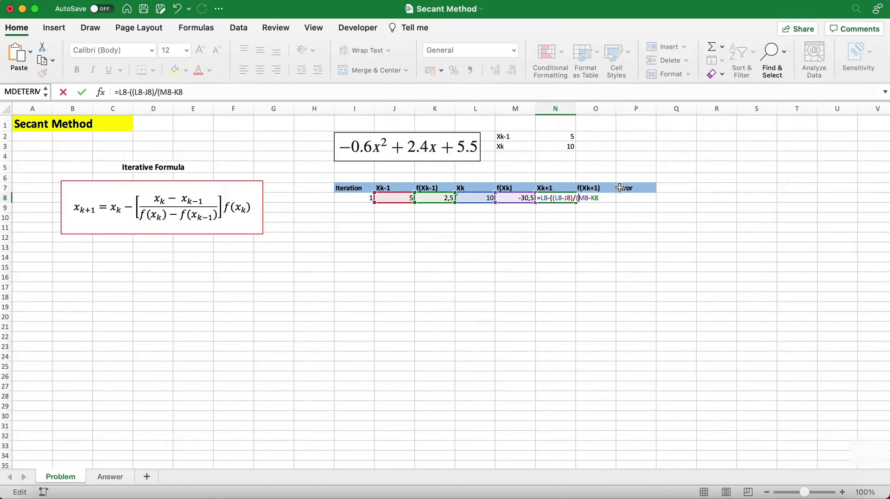
text())*)
click(519, 198)
key(Return)
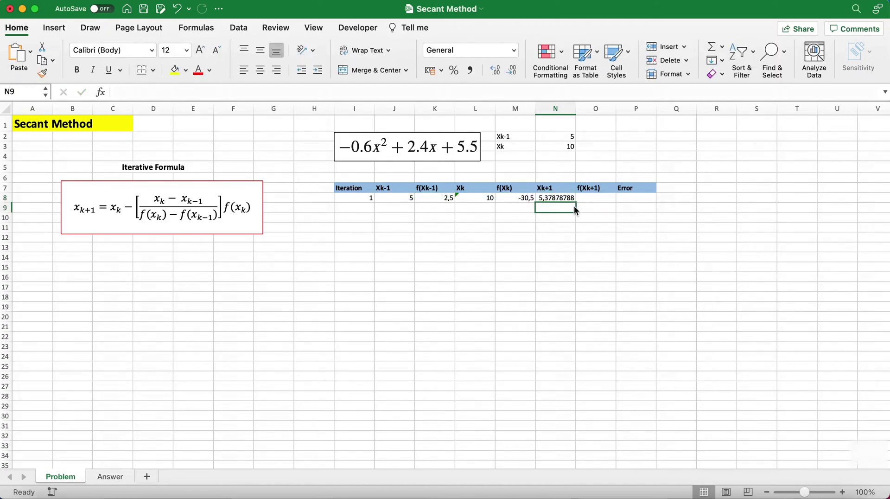
Copy the f(Xk) formula from M8 into the f(Xk+1) cell O8 and check its cell references.
click(516, 198)
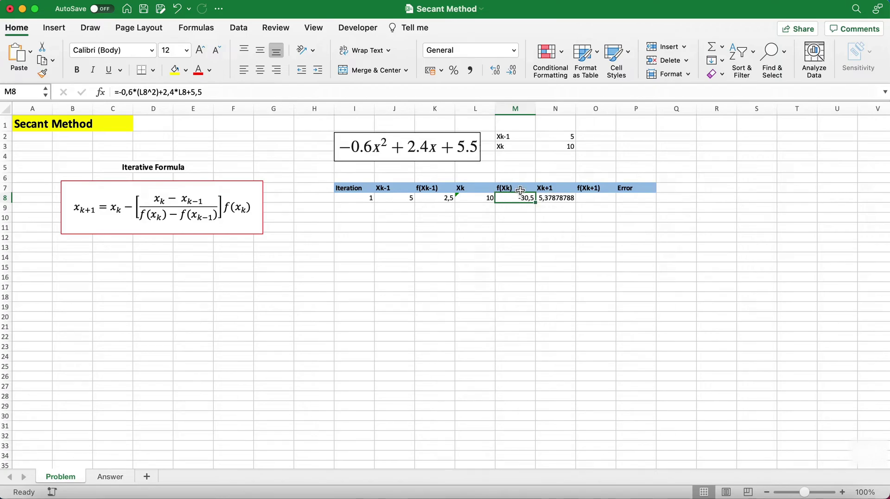
key(ctrl+c)
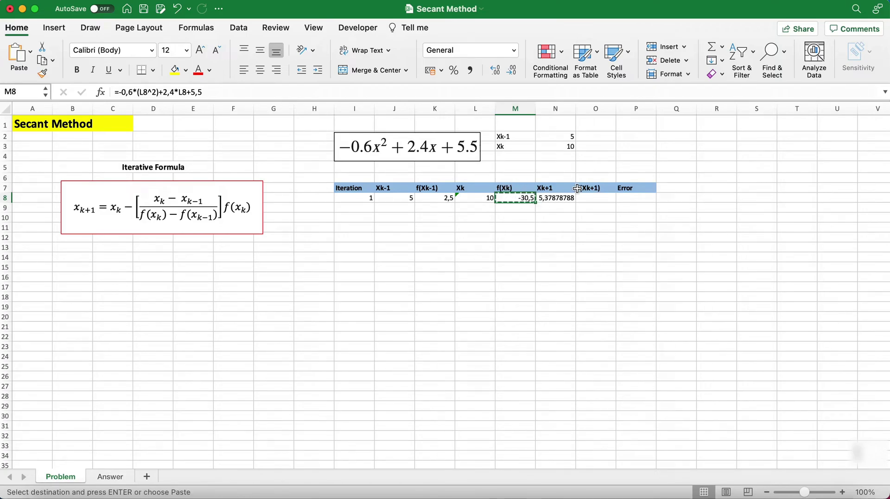
click(597, 199)
key(ctrl+v)
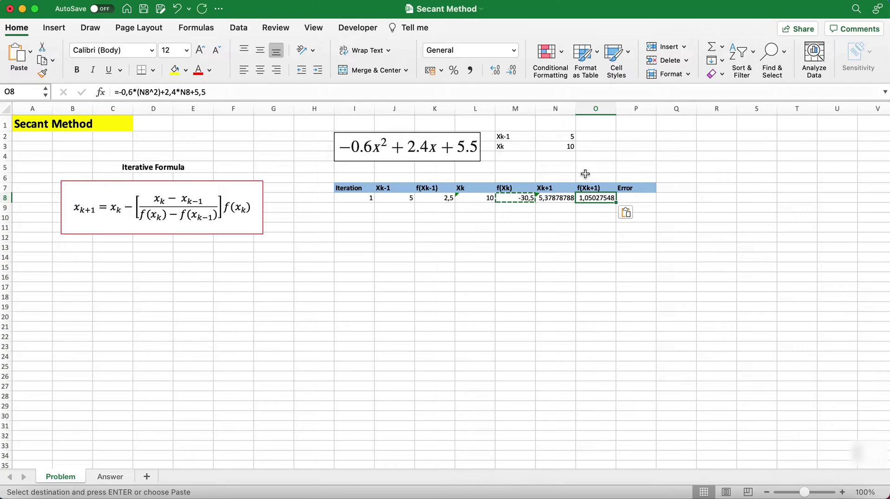
key(Escape)
click(396, 89)
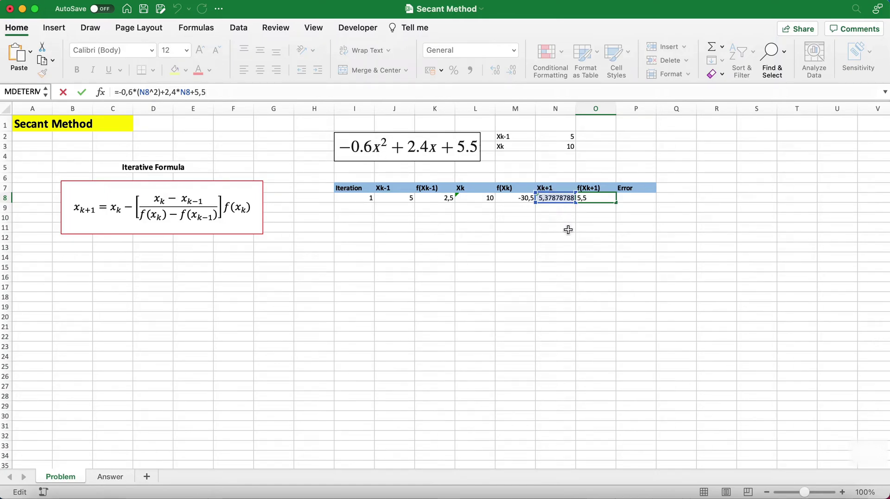
Enter a dash (-) as the first iteration's Error in P8 and reselect that cell.
click(637, 199)
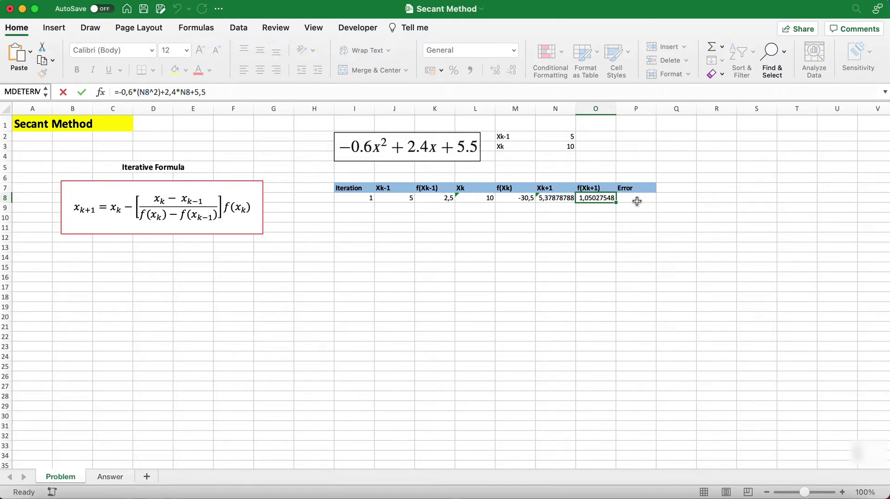
text(-)
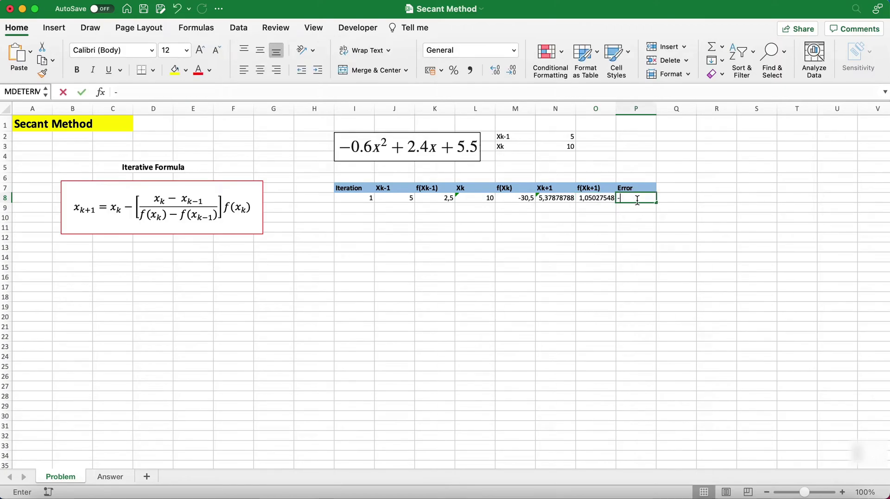
key(Return)
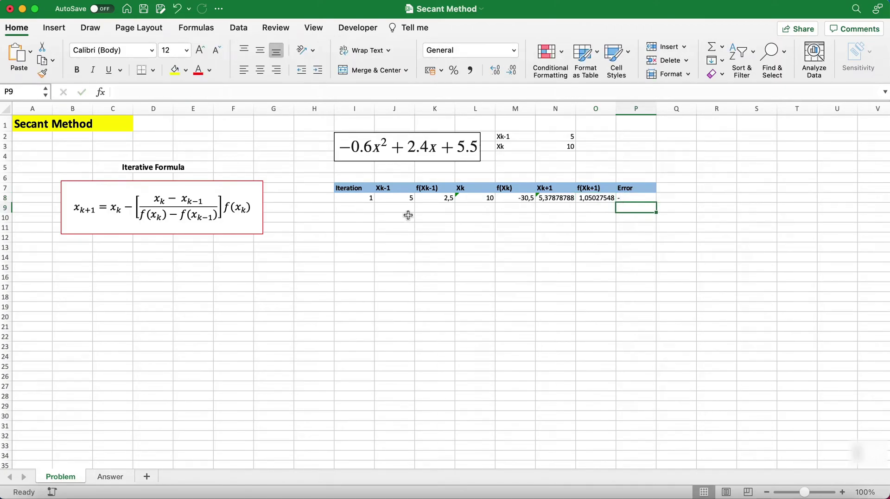
click(363, 210)
click(630, 198)
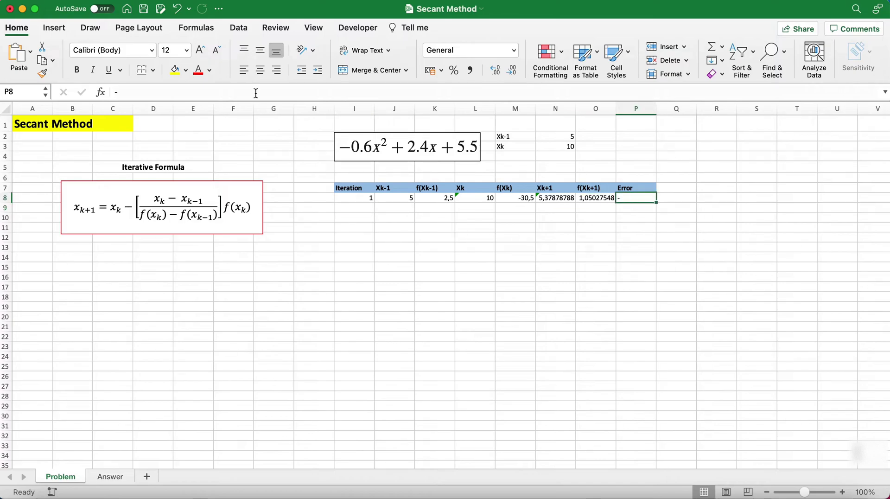
Center the Error dash in P8 and enter 2 as the second iteration number in I9.
click(260, 71)
click(361, 208)
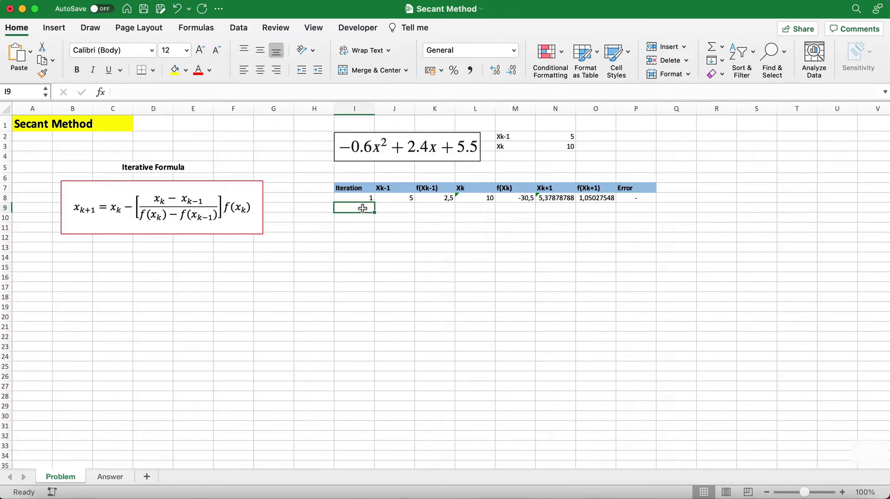
text(2)
Set the second iteration's Xk-1 in J9 to =L8 and fill the f(Xk-1) formula from K8 down to K9.
click(401, 205)
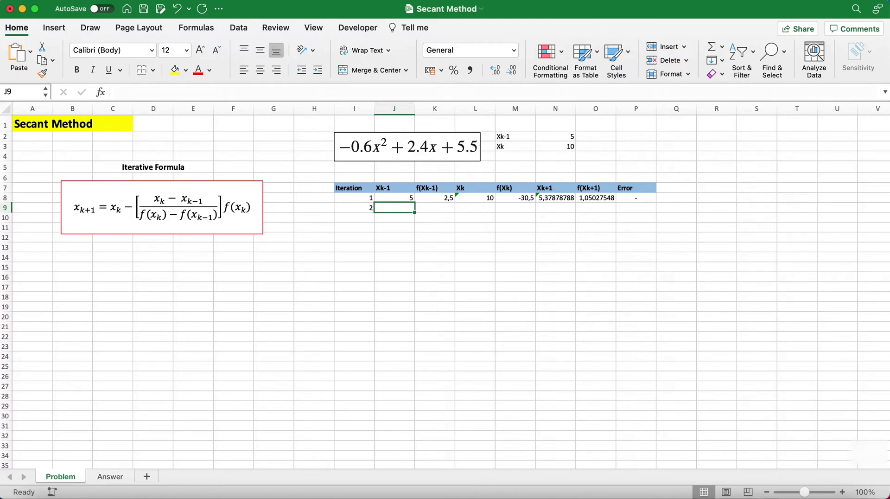
text(=)
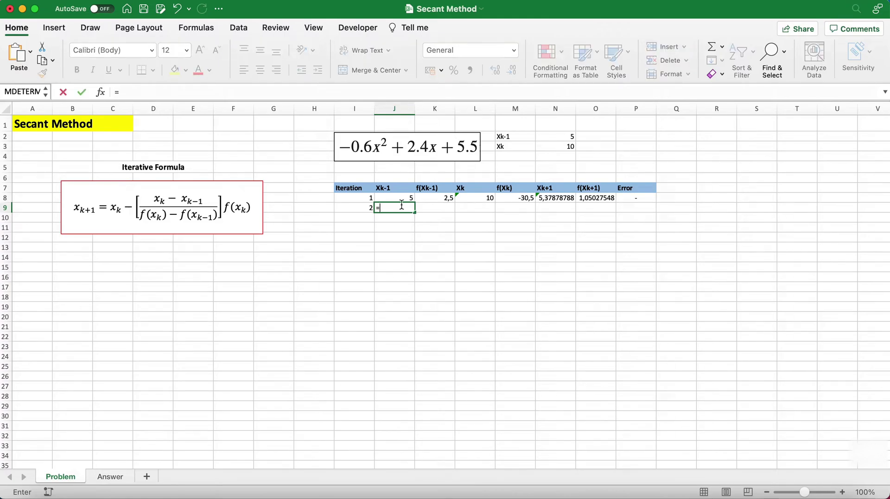
click(481, 199)
key(Return)
click(445, 196)
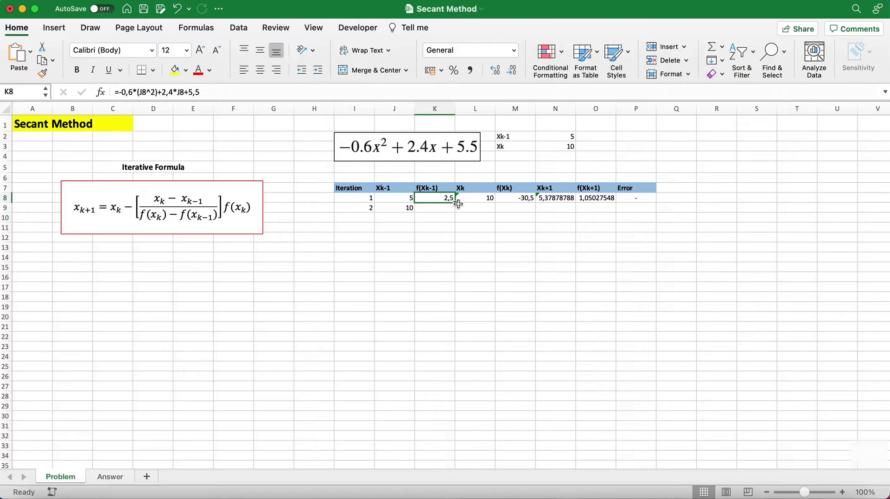
drag(455, 202, 455, 213)
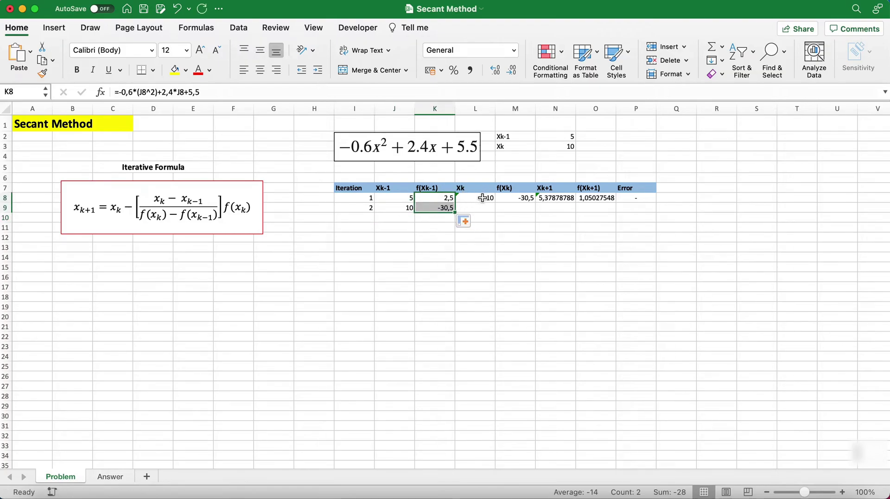
Set the second iteration's Xk in L9 to =N8 and fill the f(Xk) formula from M8 down to M9.
click(478, 198)
click(492, 208)
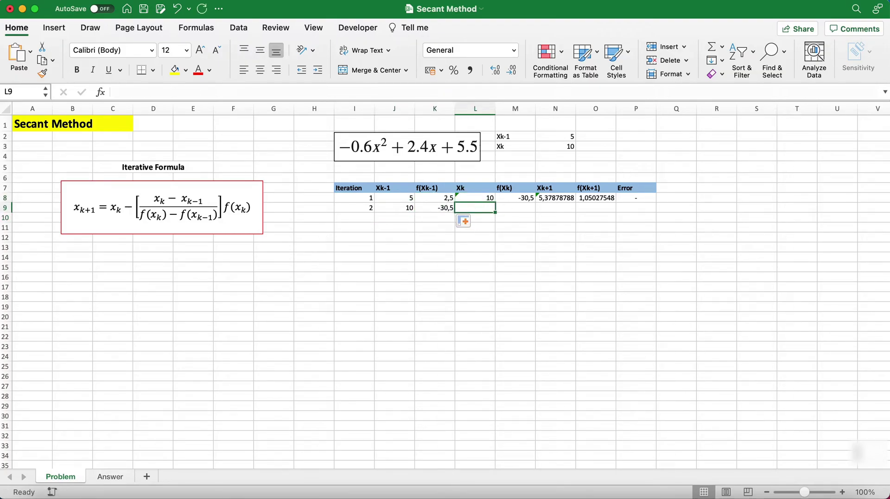
text(=)
click(565, 198)
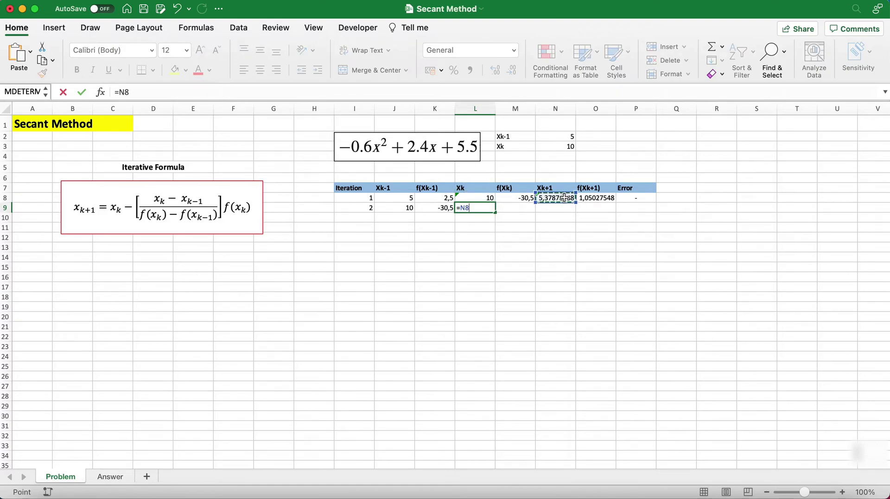
key(Return)
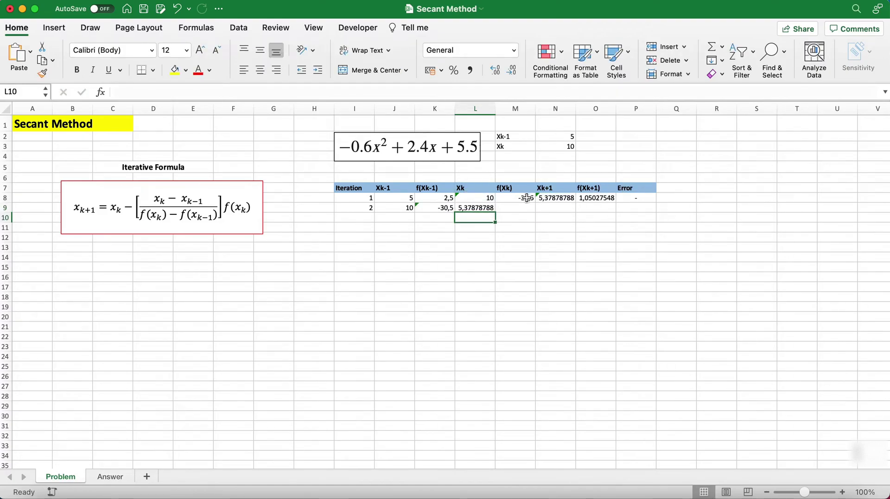
click(527, 199)
drag(534, 202, 536, 212)
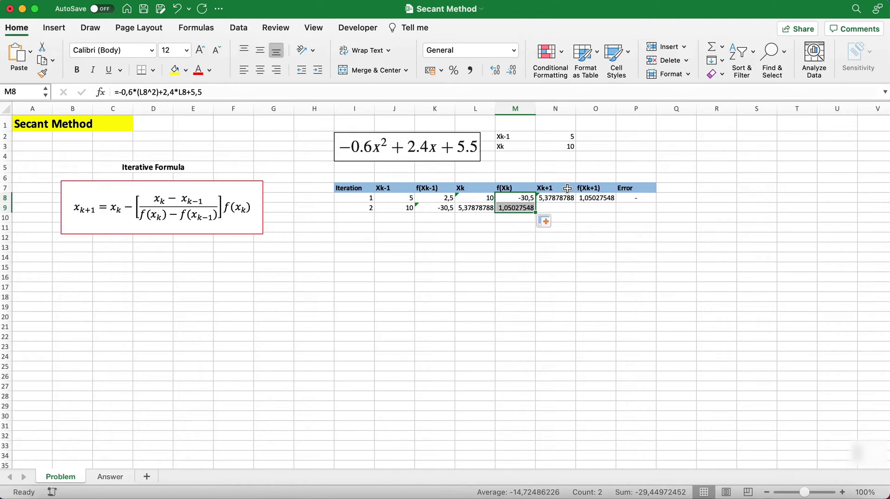
Fill the Xk+1 formula from N8 and the f(Xk+1) formula from O8 down into row 9.
click(569, 197)
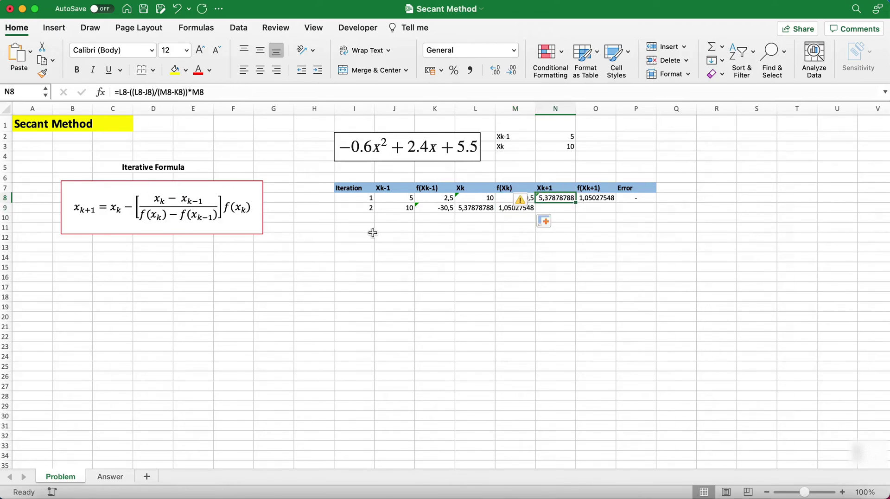
drag(576, 203, 617, 212)
click(598, 199)
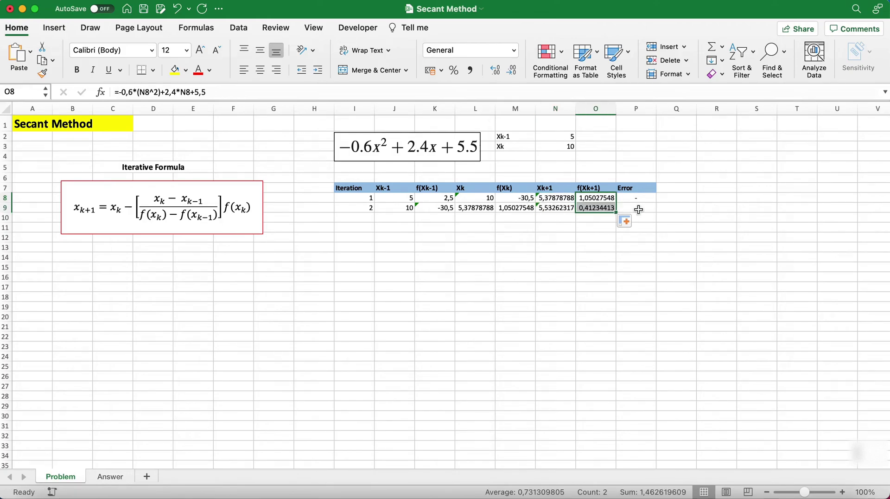
Compute the second iteration's Error in P9 with =ABS(N9-L9).
click(640, 207)
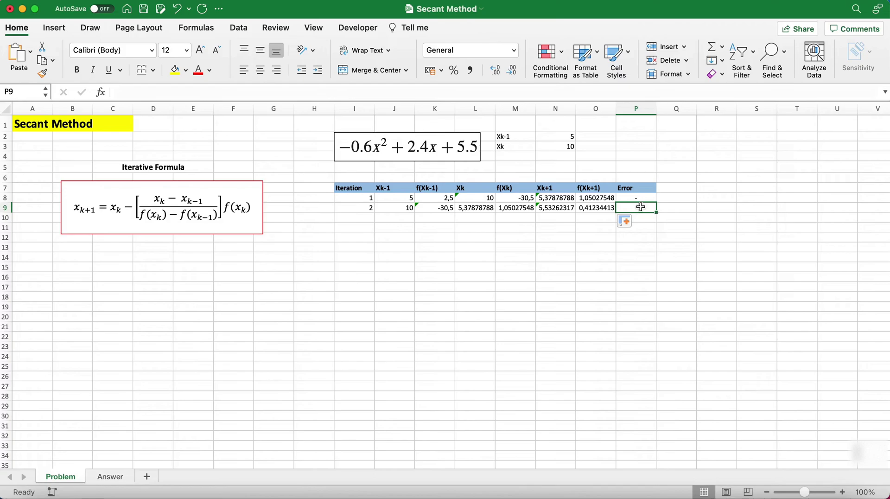
text(=abs)
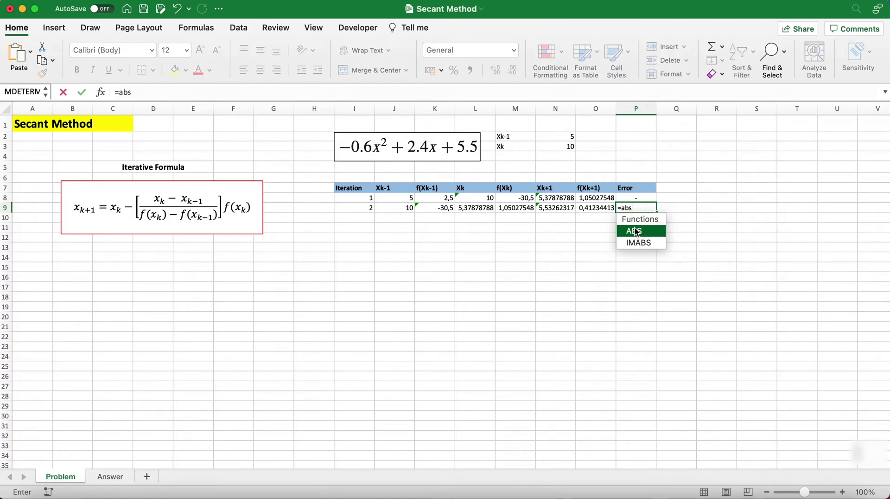
double_click(635, 231)
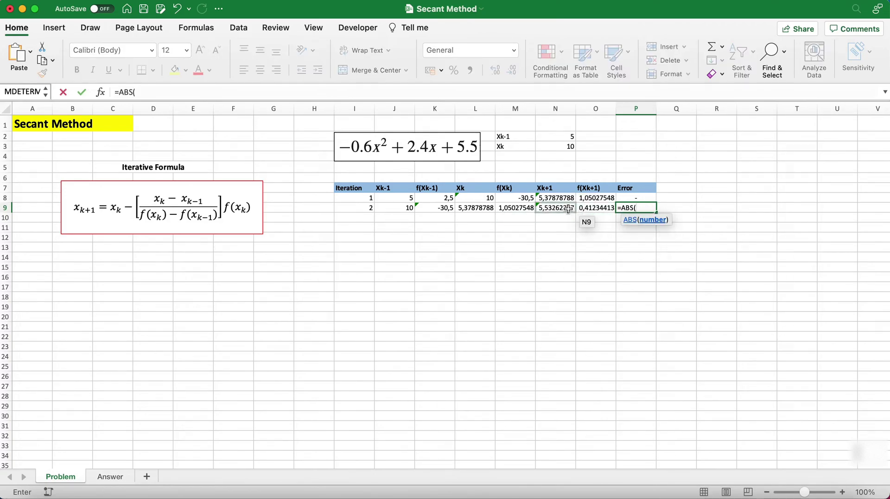
click(568, 209)
text(-)
click(471, 211)
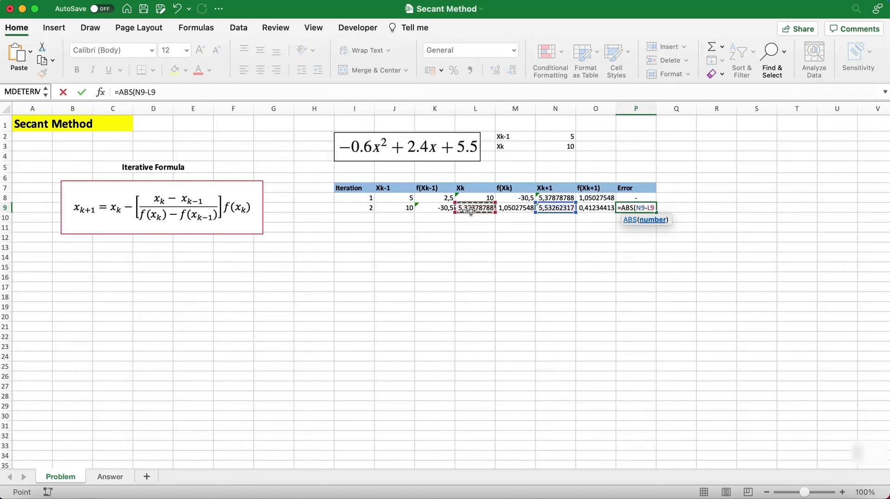
key(Return)
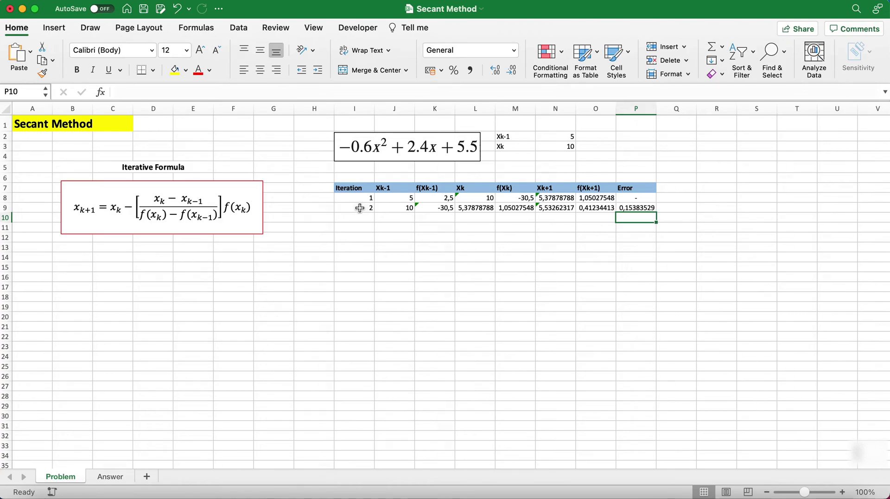
Fill the second iteration row I9:P9 down to row 24 and shorten the filled range to end at iteration 10 in row 17.
drag(359, 208, 655, 364)
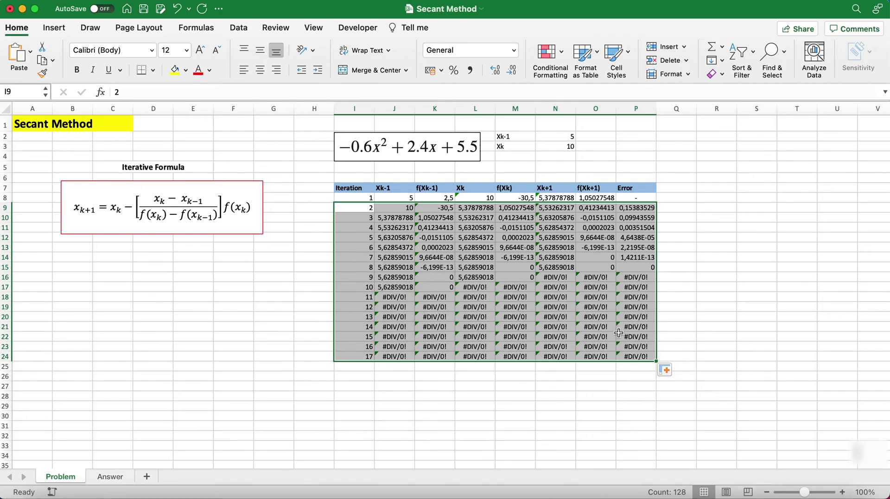
click(663, 369)
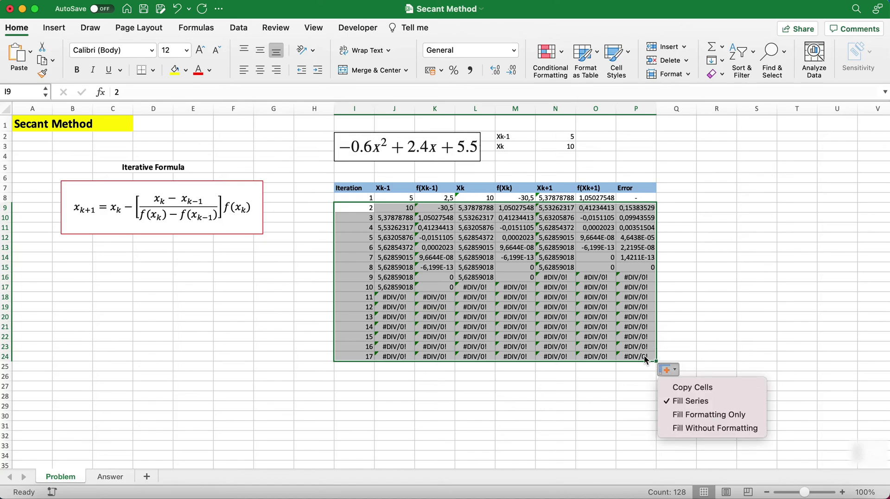
click(645, 360)
drag(655, 360, 654, 292)
click(537, 328)
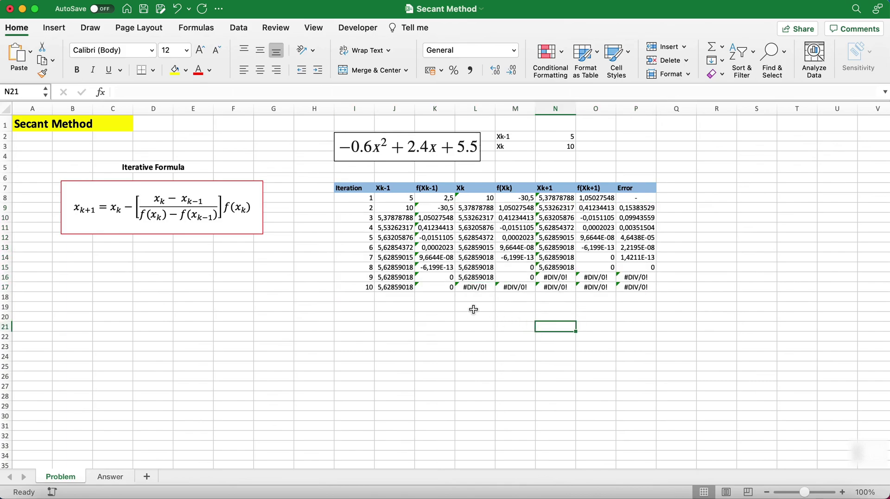
Highlight the root value in J17, the Xk-1 cell of iteration 10, with yellow fill.
click(388, 288)
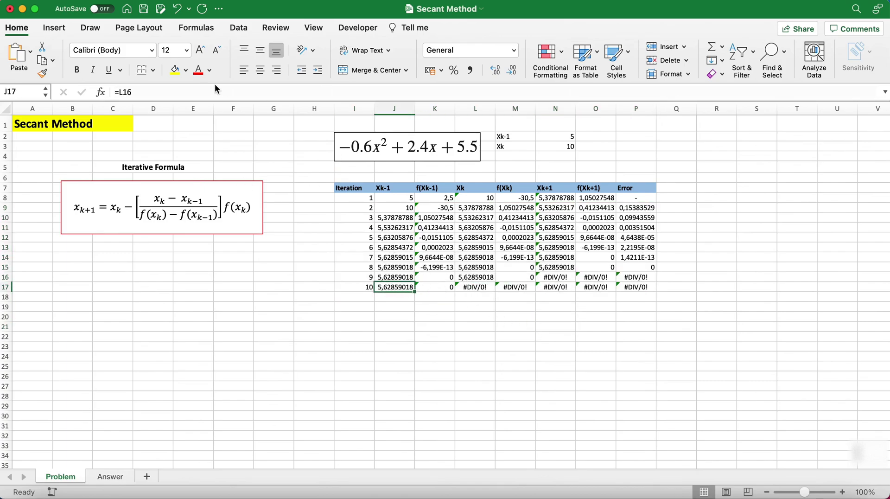
click(175, 70)
click(444, 345)
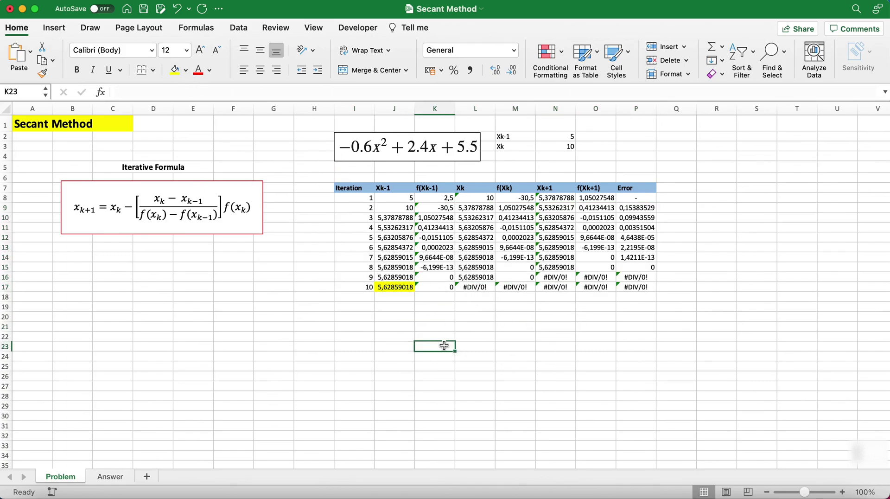